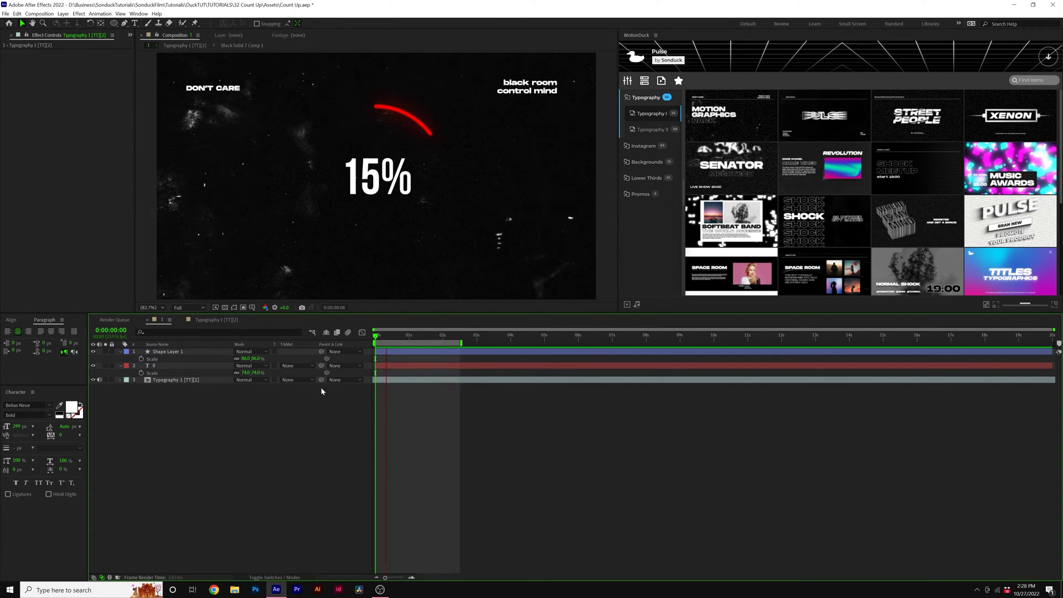
Stop the count-up preview and select the number text layer
left_click(80, 13)
left_click(152, 358)
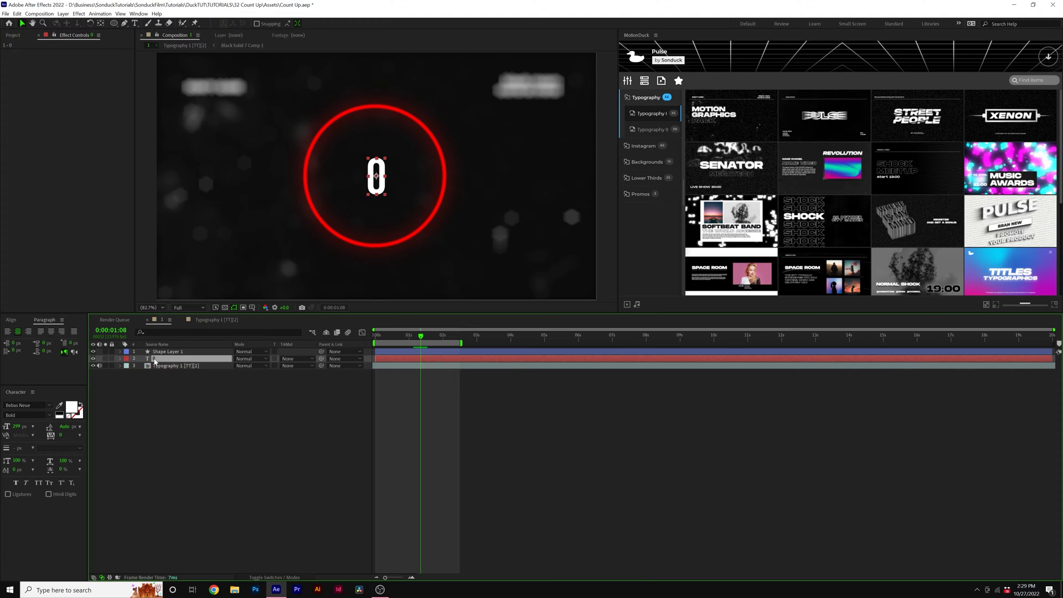
Add a Slider Control to the text and link Source Text to it by expression
left_click(79, 13)
mouse_move(105, 119)
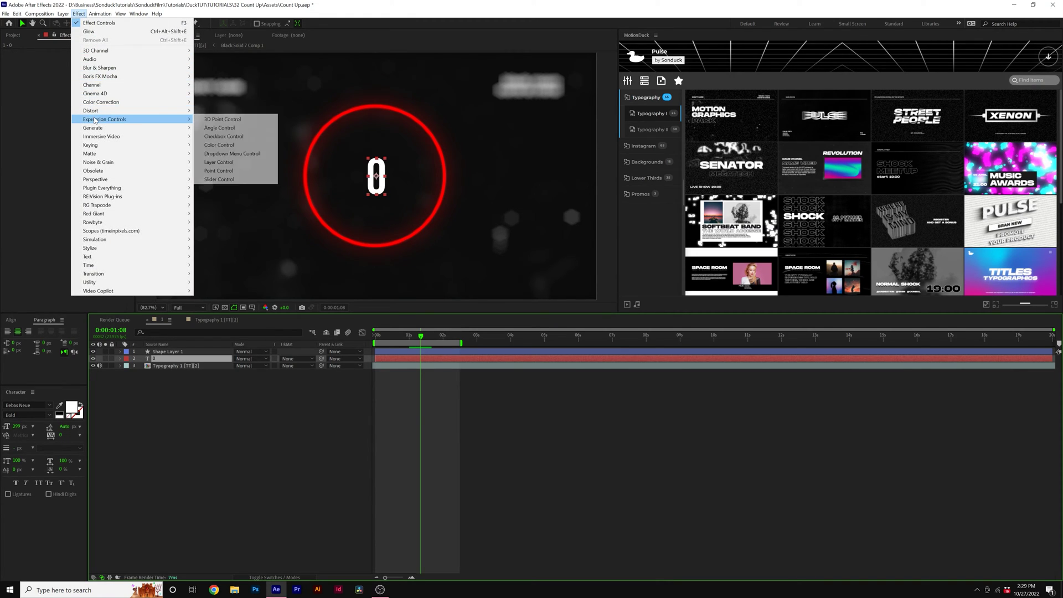
left_click(226, 181)
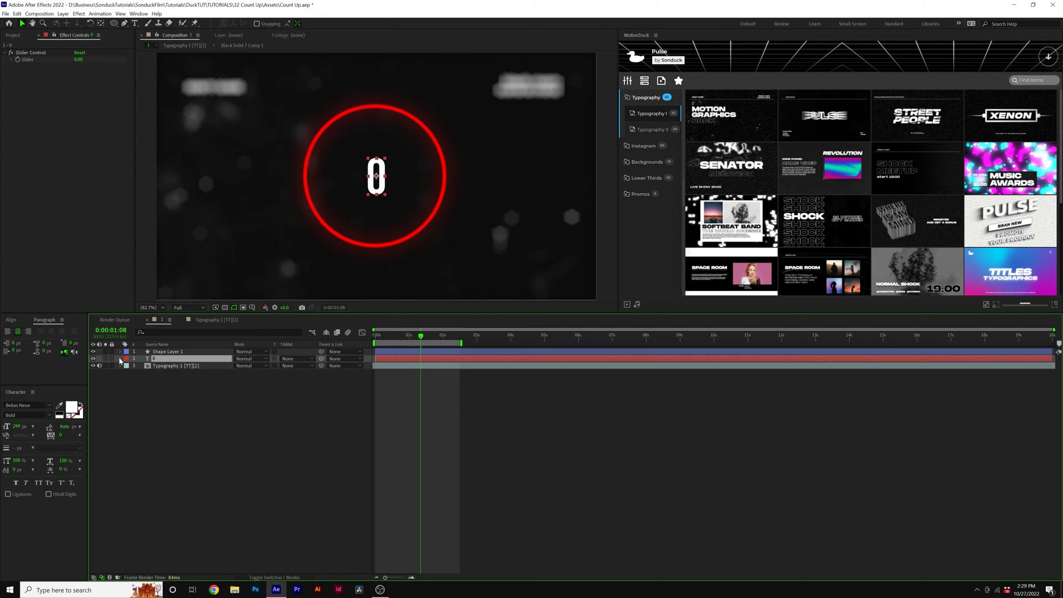
left_click(129, 366)
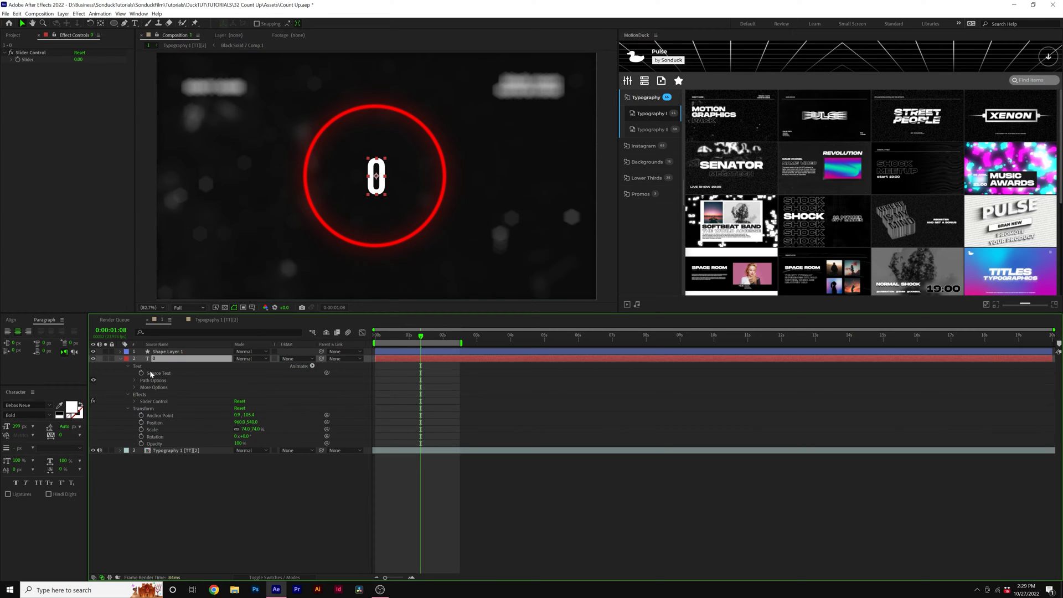
left_click(141, 372, "alt")
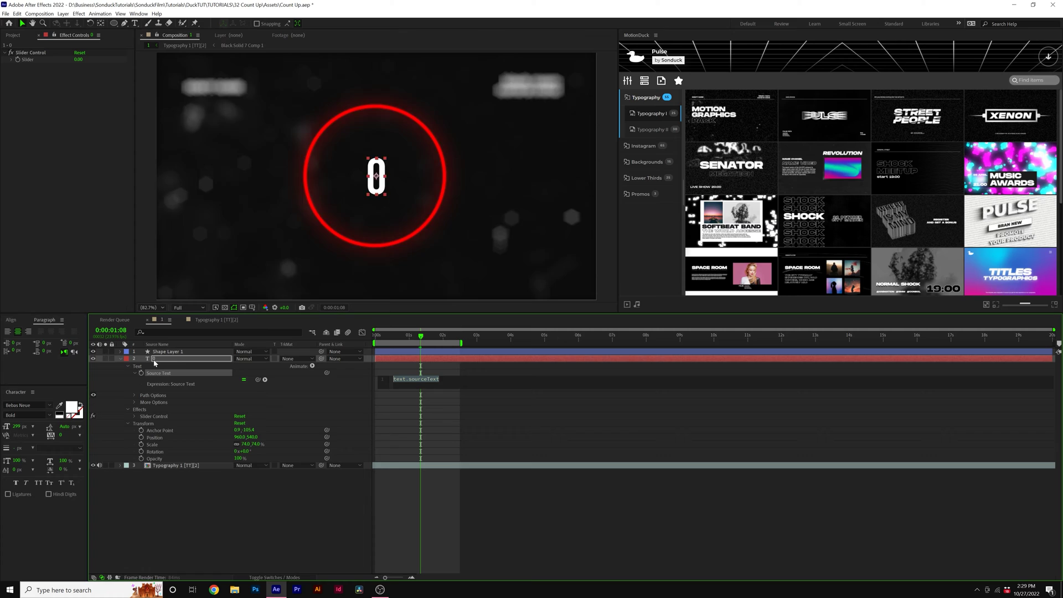
mouse_move(255, 379)
left_mouse_down()
mouse_move(27, 61)
mouse_move(114, 68)
left_mouse_up()
left_click(305, 534)
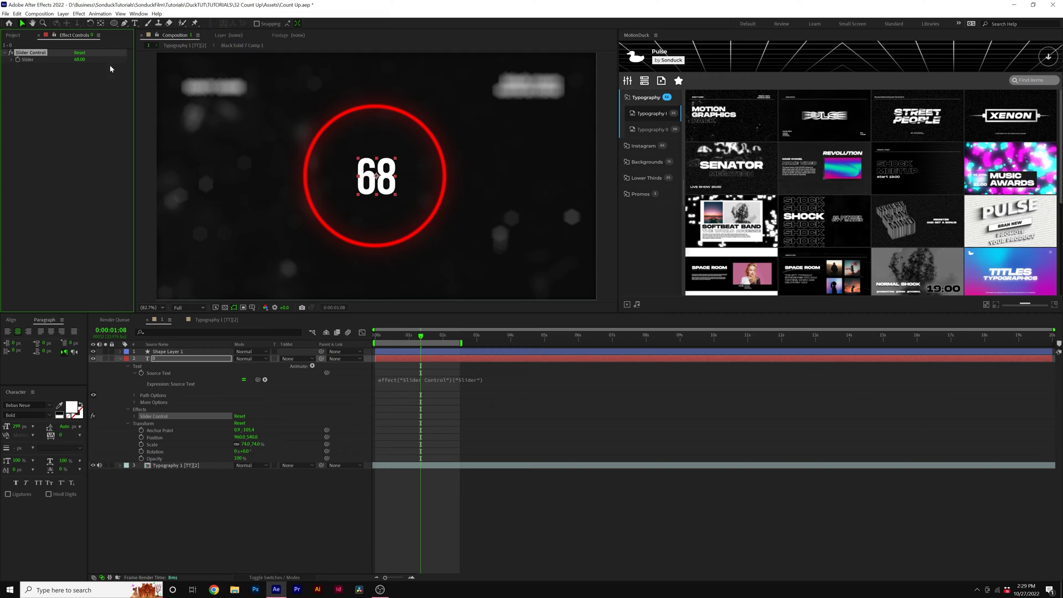
Keyframe the Slider Control value so the number counts upward
left_click(25, 52)
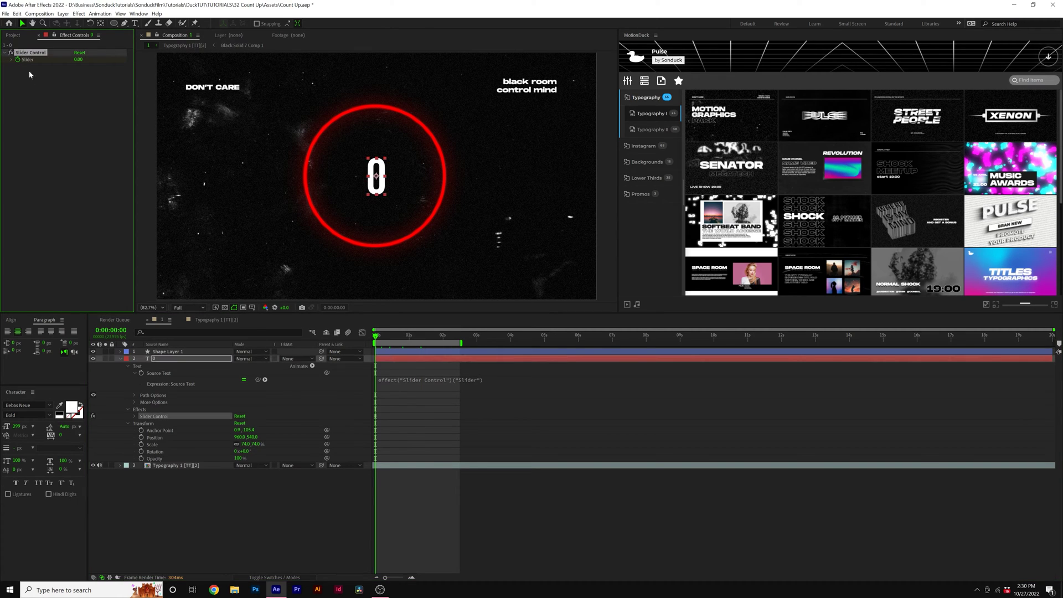
left_click(441, 335)
left_click_drag(79, 60, 88, 66)
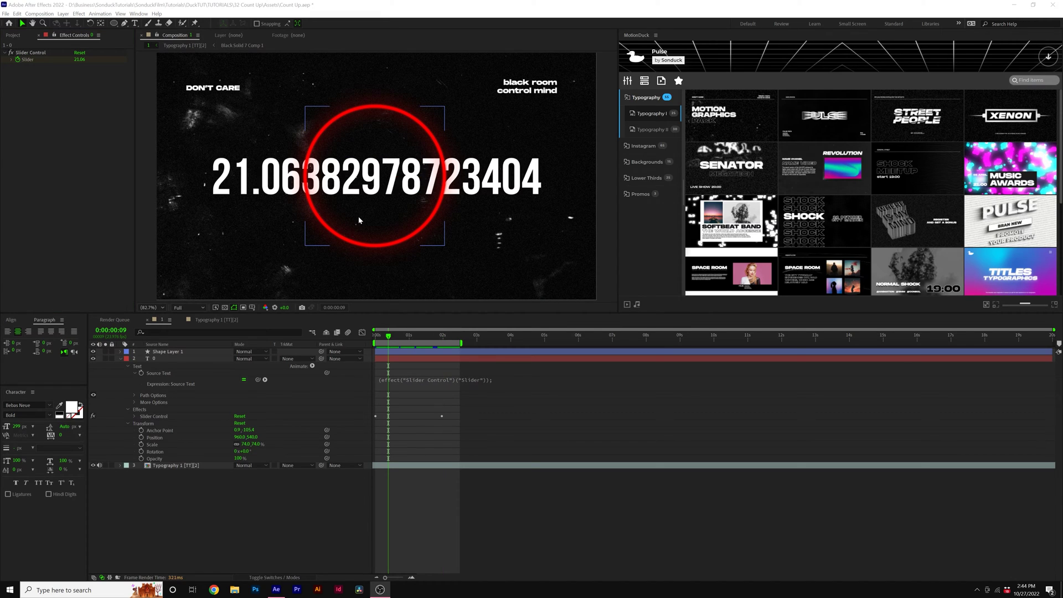
Wrap the Source Text expression in Math.round() so the counter reads a whole 21
left_click(387, 381)
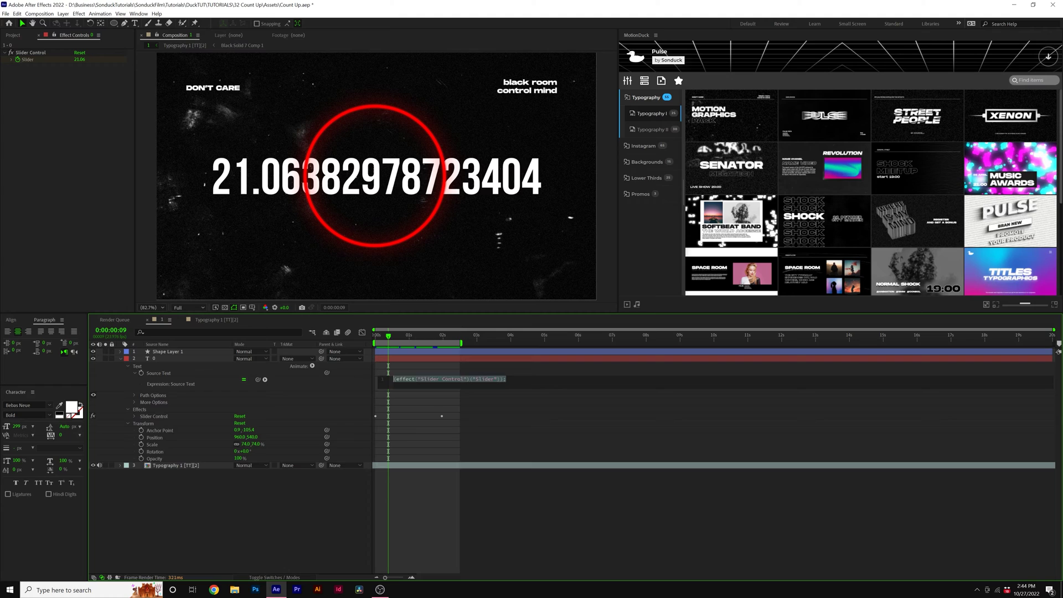
key("Home")
type("Math.")
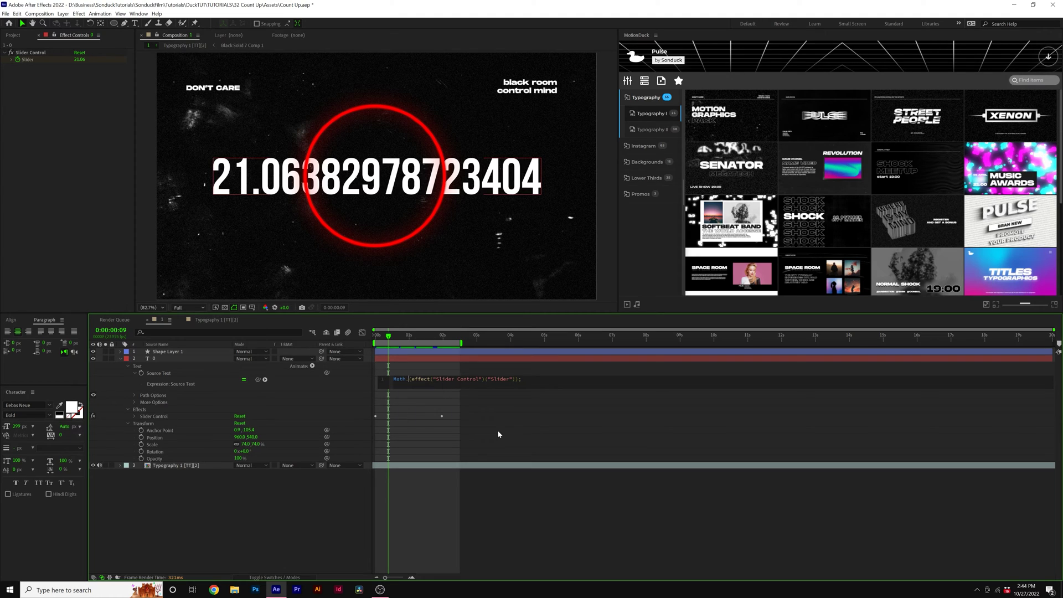
type("round")
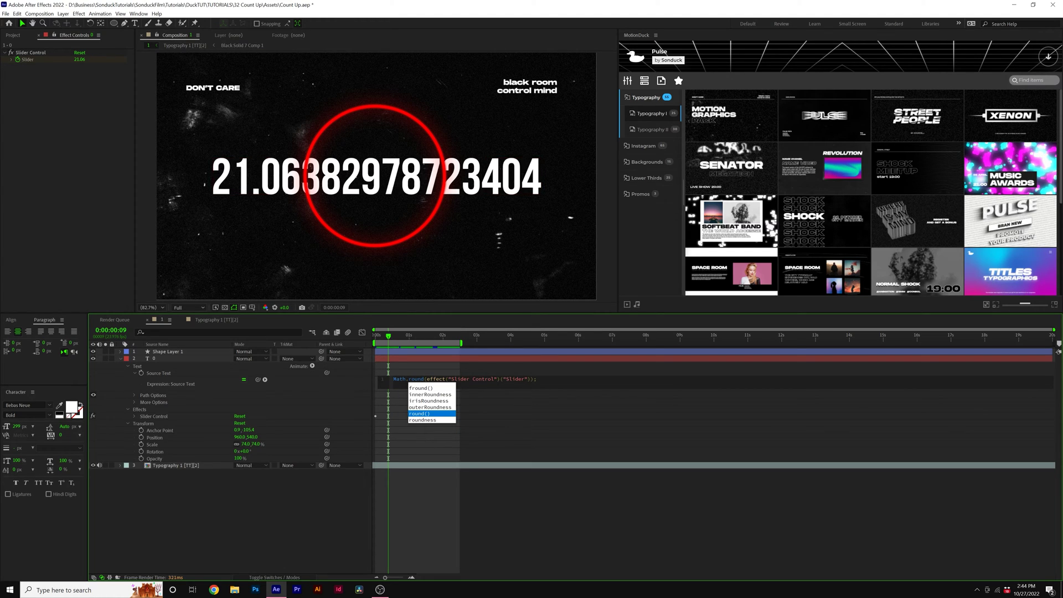
key("End")
key("BackSpace")
key("BackSpace")
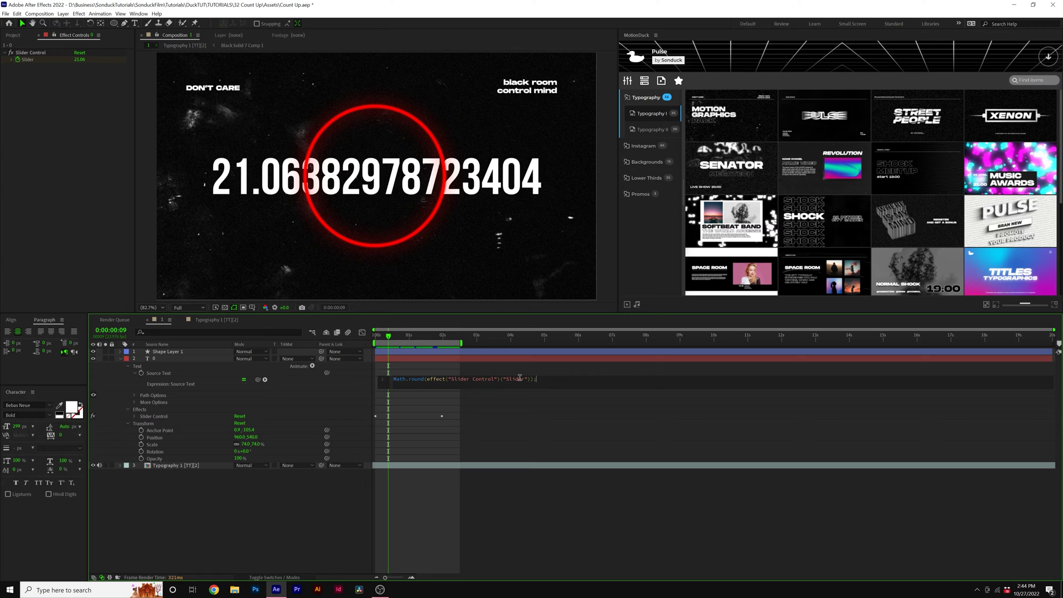
left_click(638, 407)
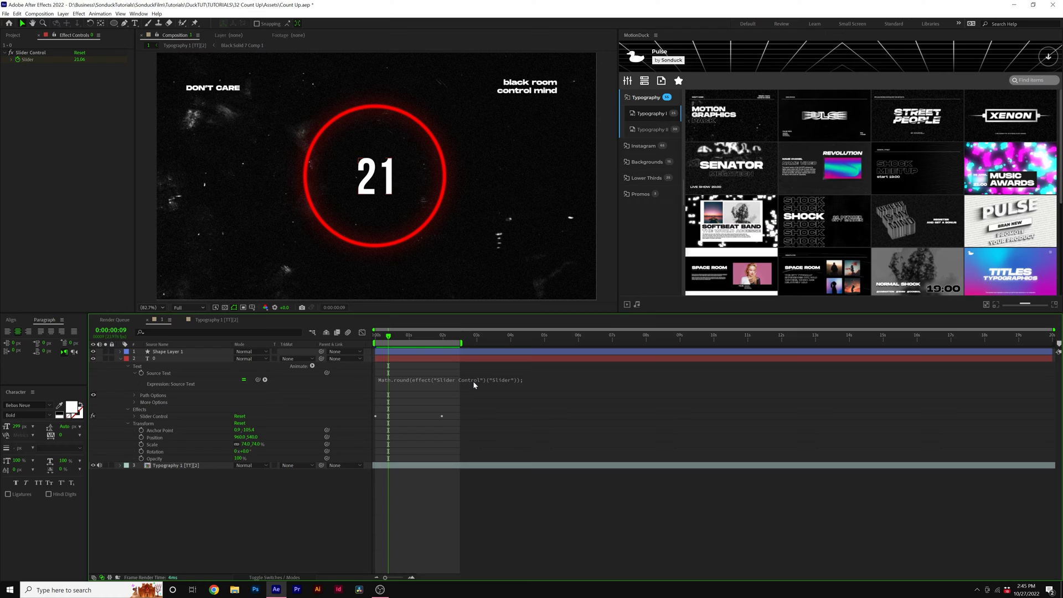
Append + "%" to the Source Text expression, undoing a stray dollar-sign edit
left_click(519, 381)
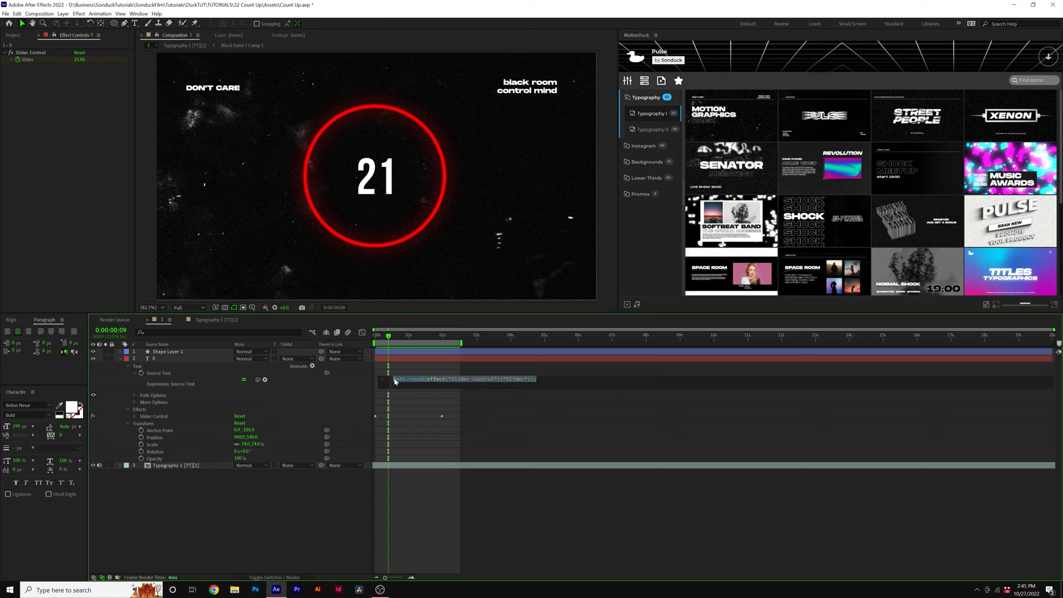
left_click(394, 379)
type("\"")
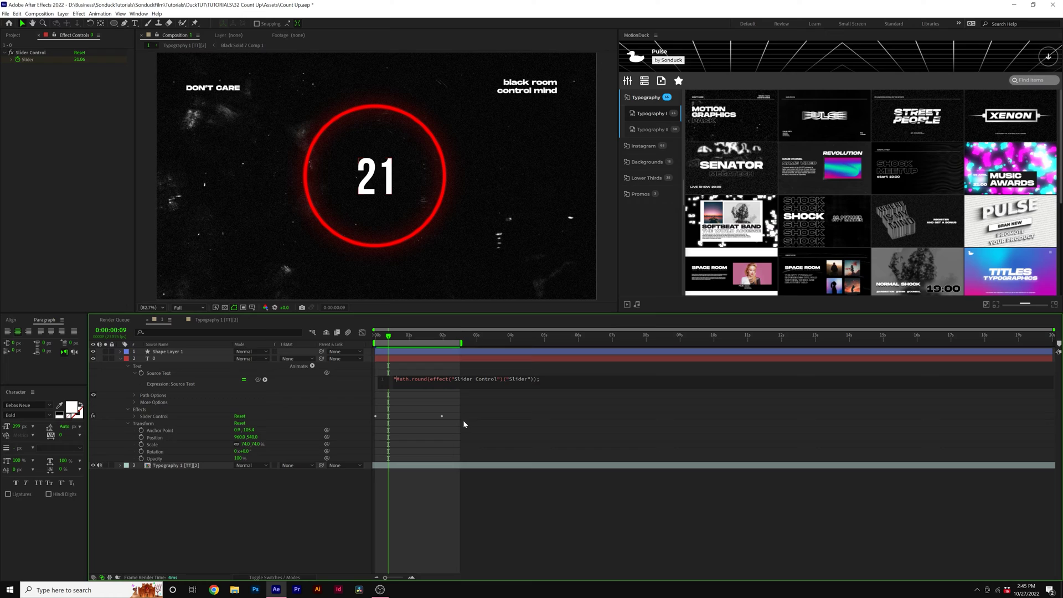
type("$")
type("\" ")
type("+")
left_click(461, 496)
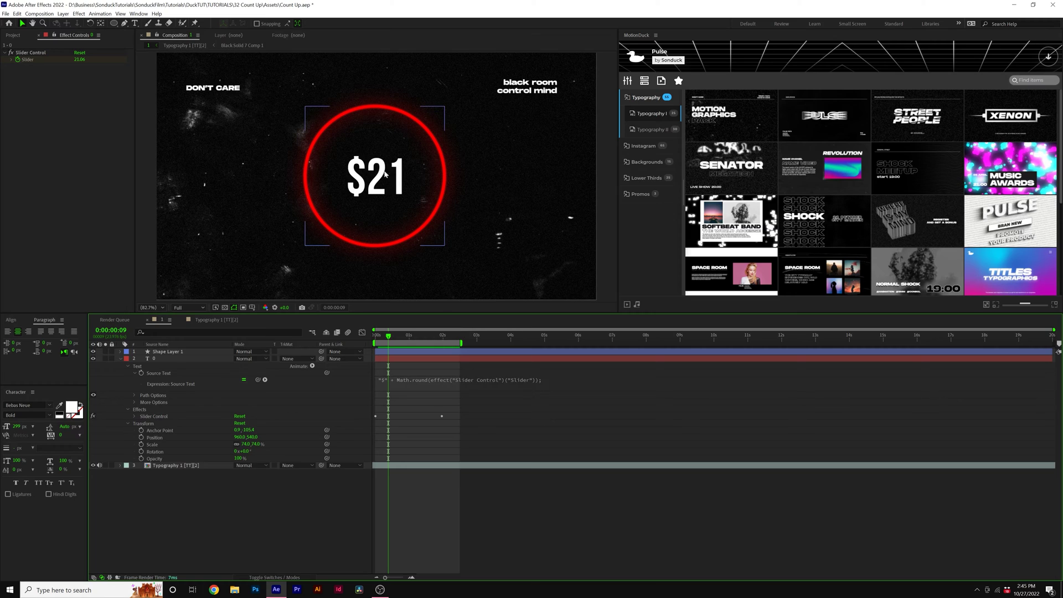
key("ctrl+z")
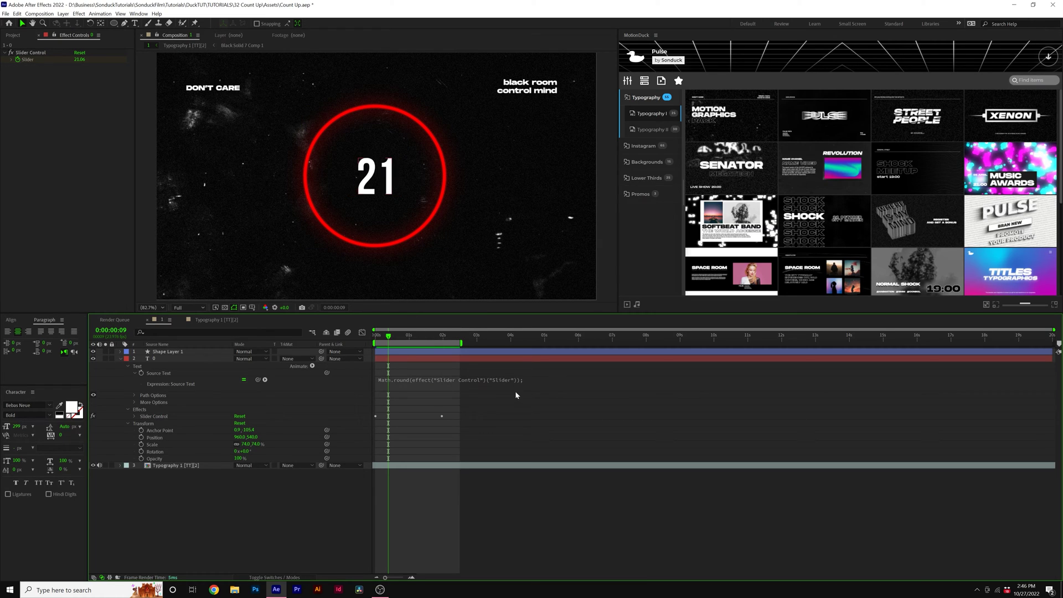
left_click(536, 382)
left_click(577, 373)
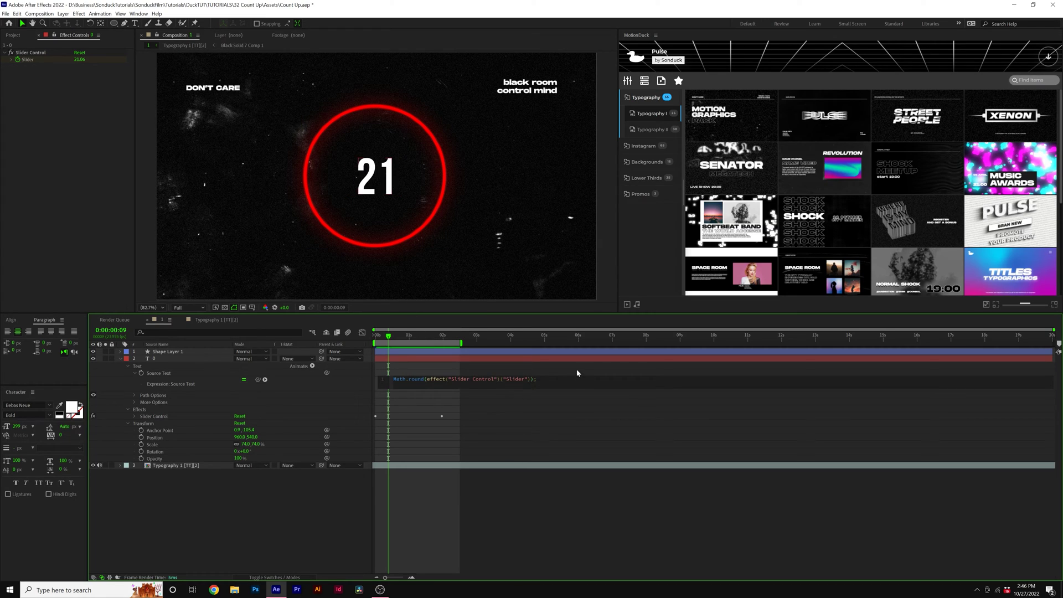
type("+ \"%")
left_click(574, 413)
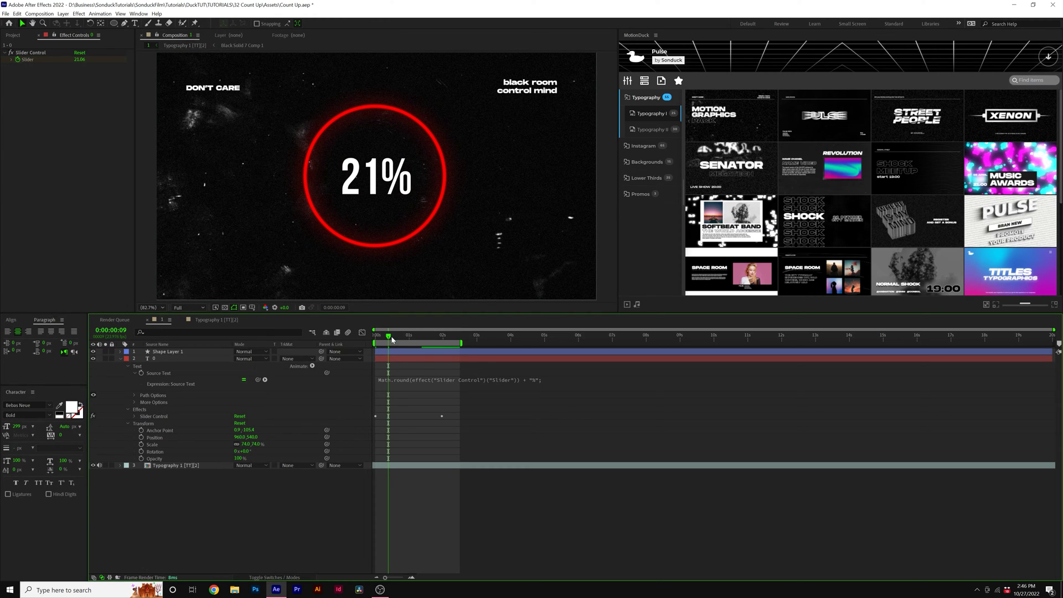
Link Shape Layer 1's Trim Paths Start to the counter's Slider and replay the animation
key("ctrl+a")
key("u")
key("u")
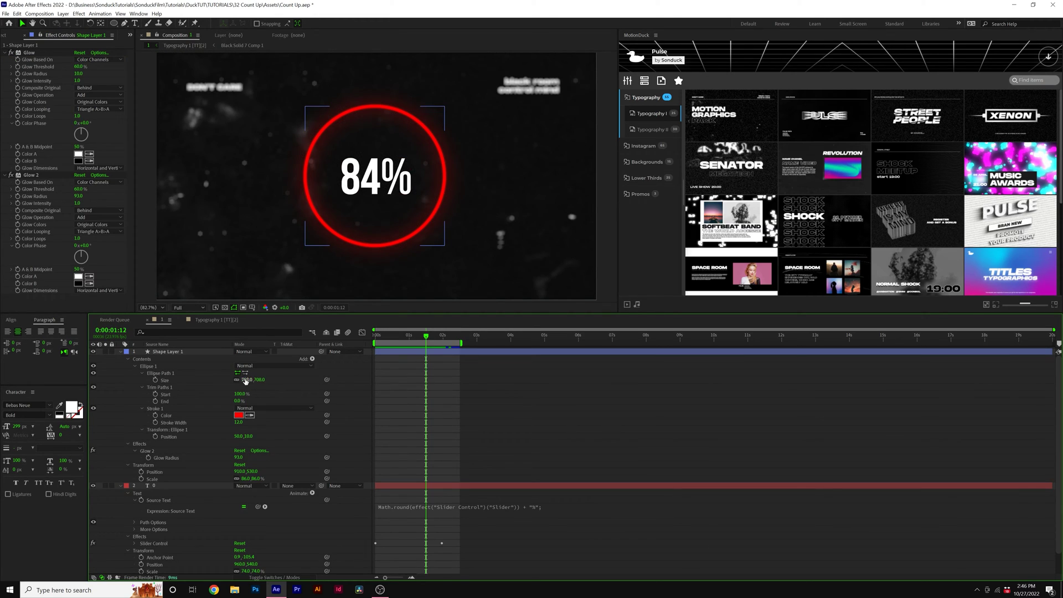
left_click(156, 394, "alt")
left_click(410, 379)
scroll(283, 399, "down", 1)
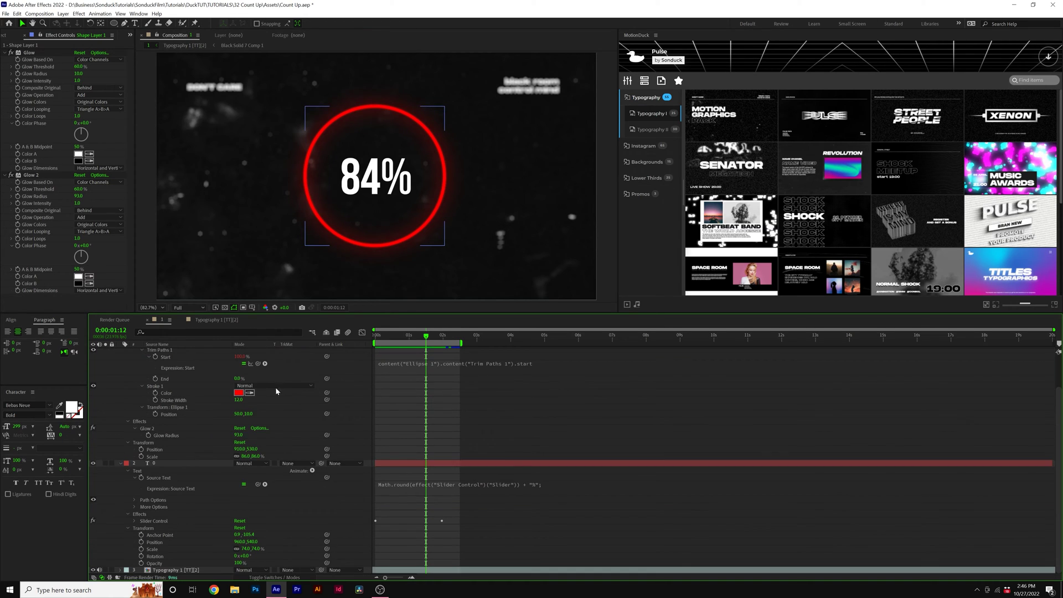
left_click_drag(8, 42, 27, 58)
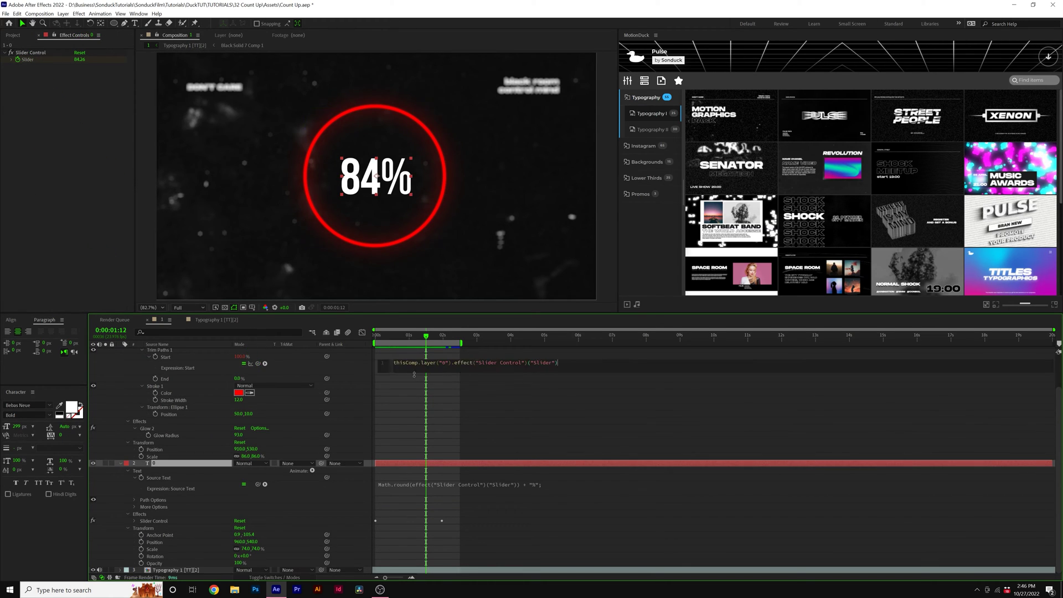
key("Home")
key("space")
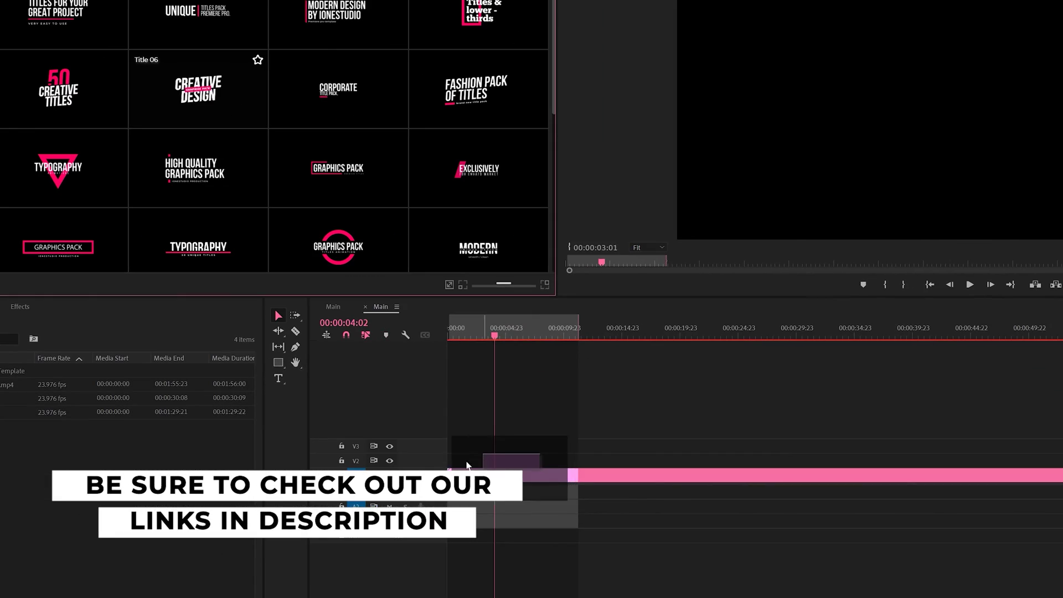
Place the MotionDuck 'Save Time & Produce Awesome Work' title template on track V2
left_click_drag(351, 278, 467, 460)
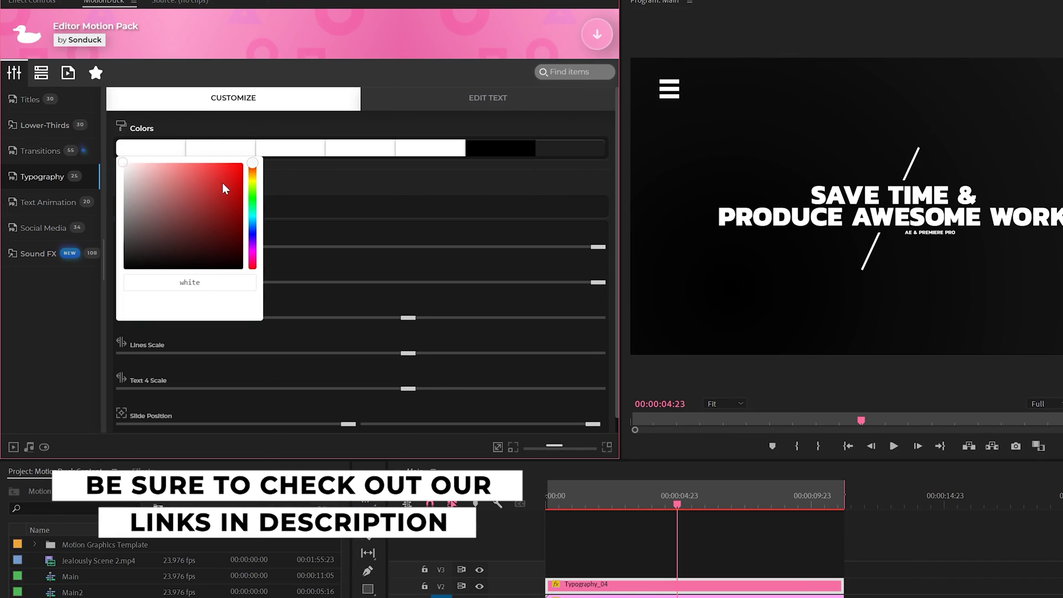